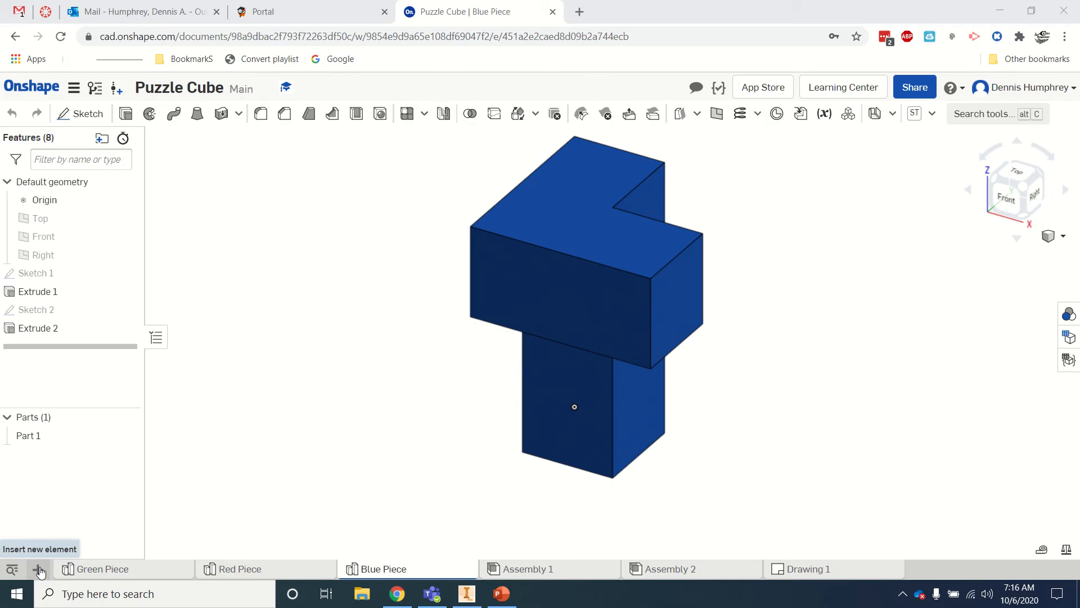
Create a new drawing from the ANSI_A_INCH.dwt template with no views
{"action": "left_click", "coordinate": [38, 569]}
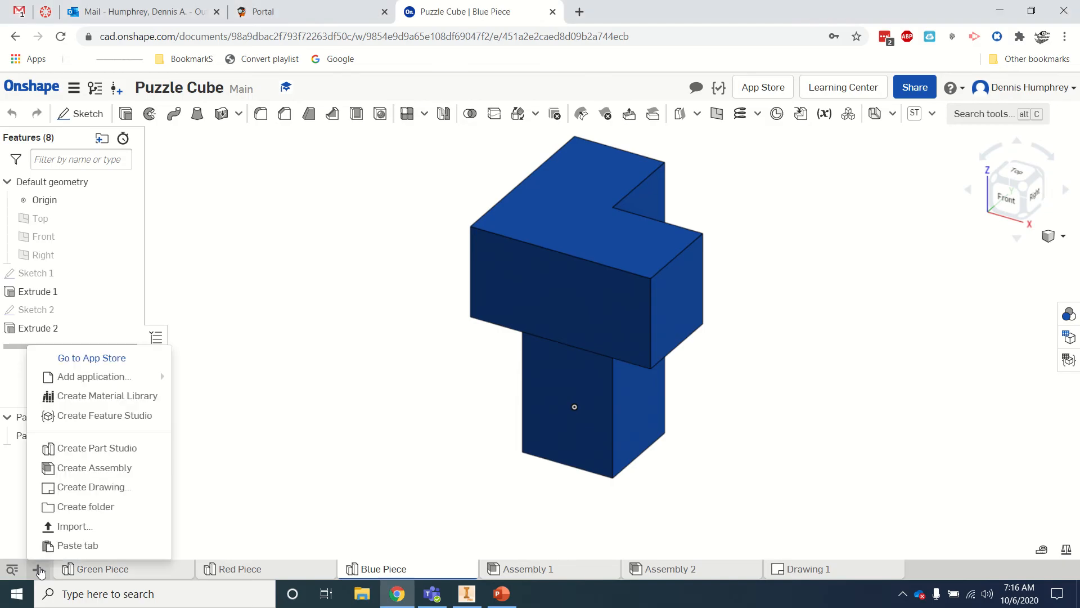
{"action": "left_click", "coordinate": [81, 488]}
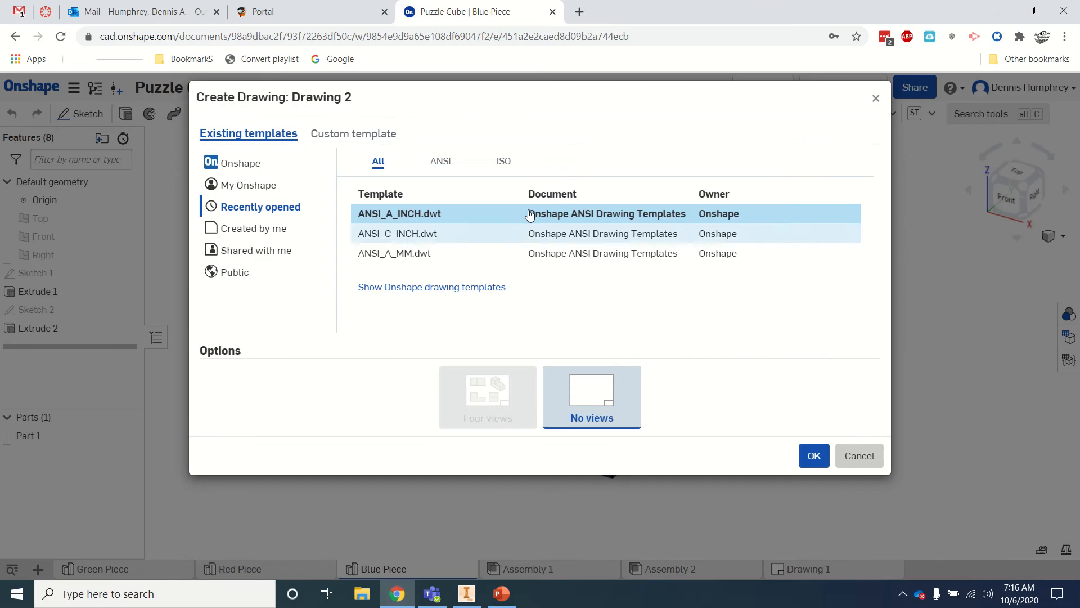
{"action": "left_click", "coordinate": [390, 219]}
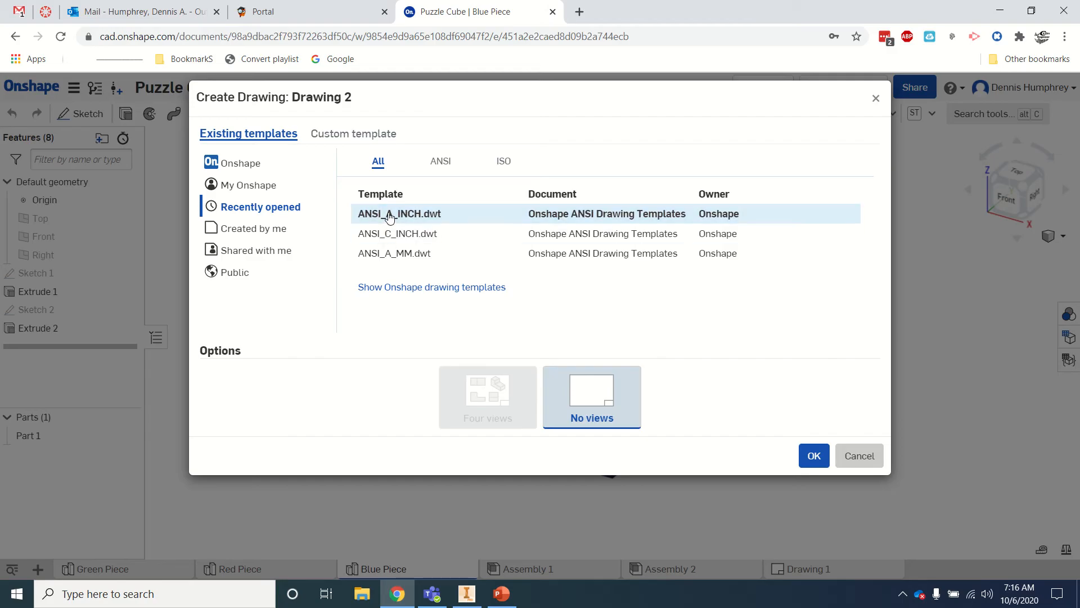
{"action": "left_click", "coordinate": [390, 217]}
{"action": "left_click", "coordinate": [813, 457]}
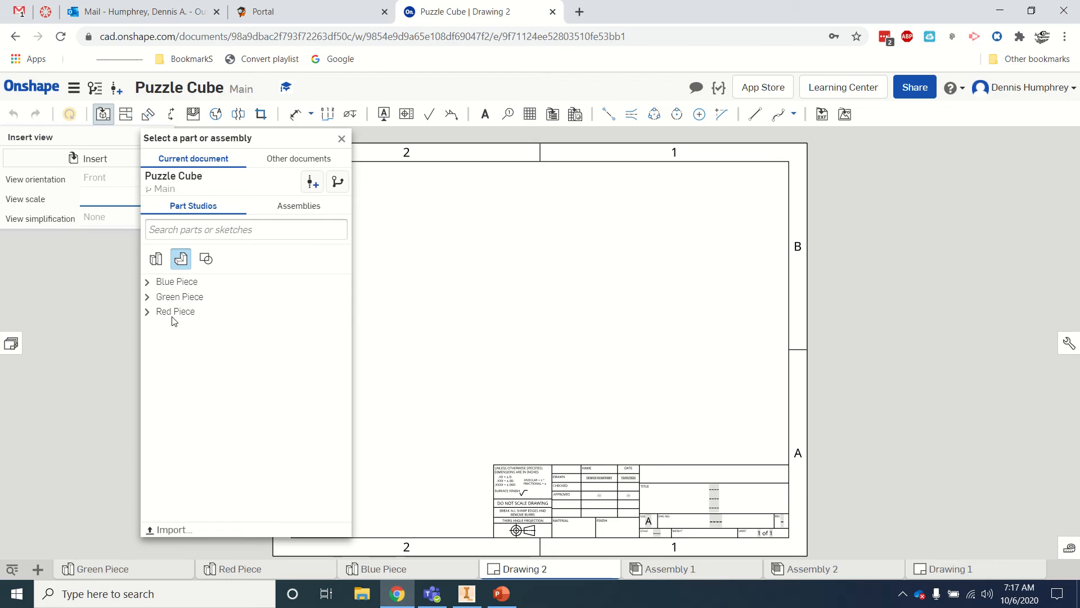
Insert a front view of Part 1 from Blue Piece at 1:1 scale in the lower-left area of the sheet
{"action": "left_click", "coordinate": [170, 283]}
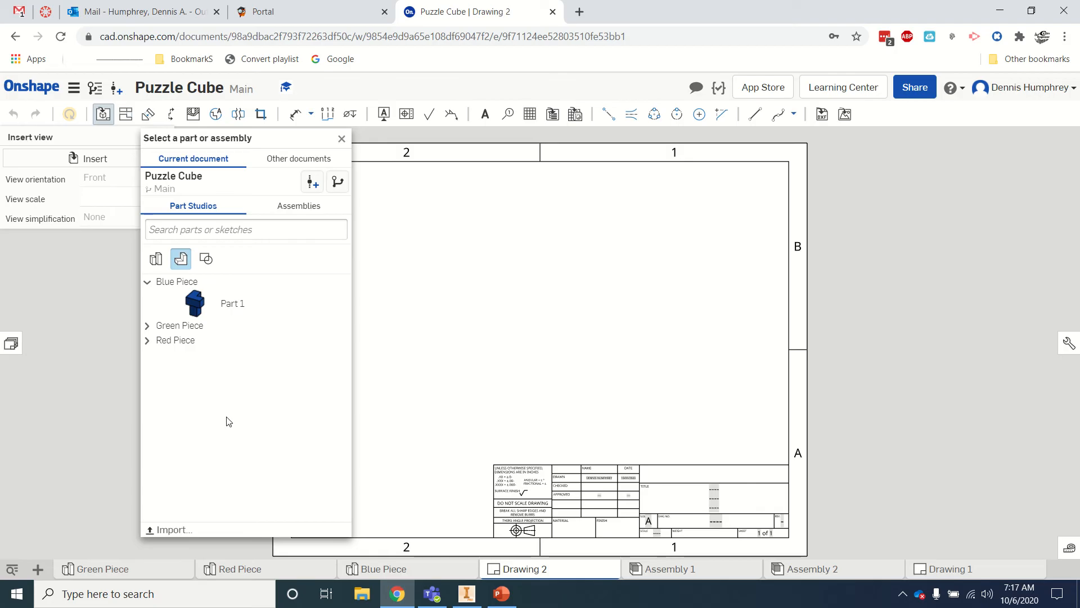
{"action": "left_click", "coordinate": [194, 305]}
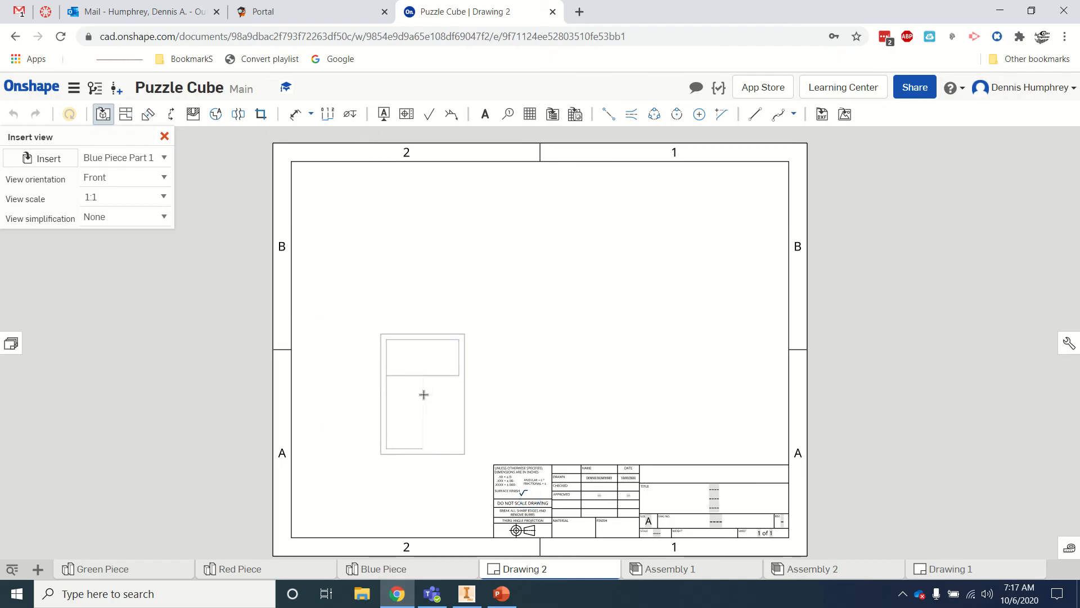
{"action": "left_click", "coordinate": [423, 394]}
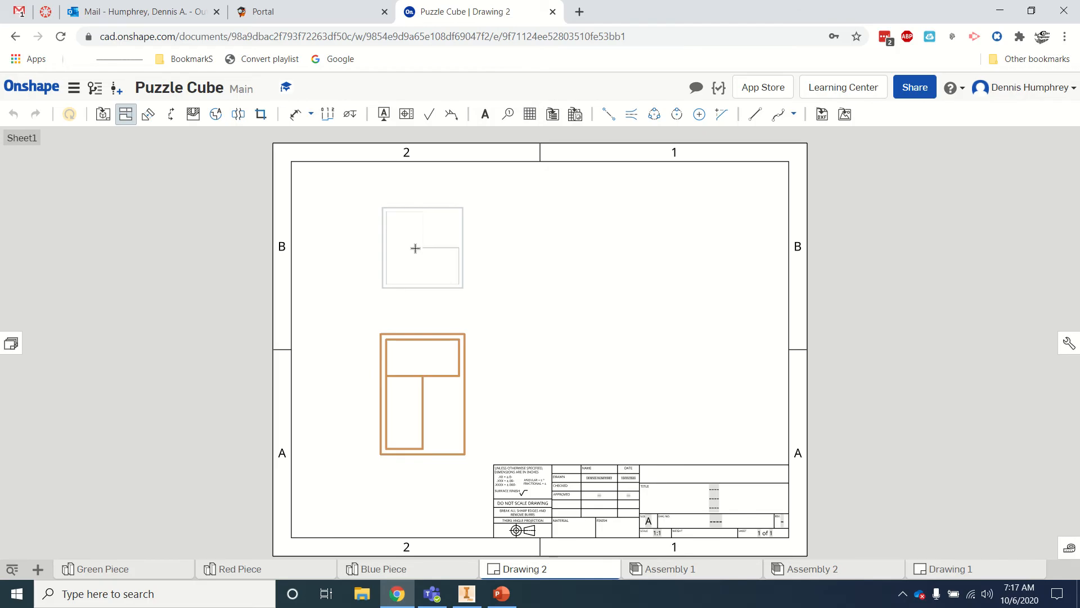
Project a top view above the front view and a right-side view beside it
{"action": "left_click", "coordinate": [416, 249]}
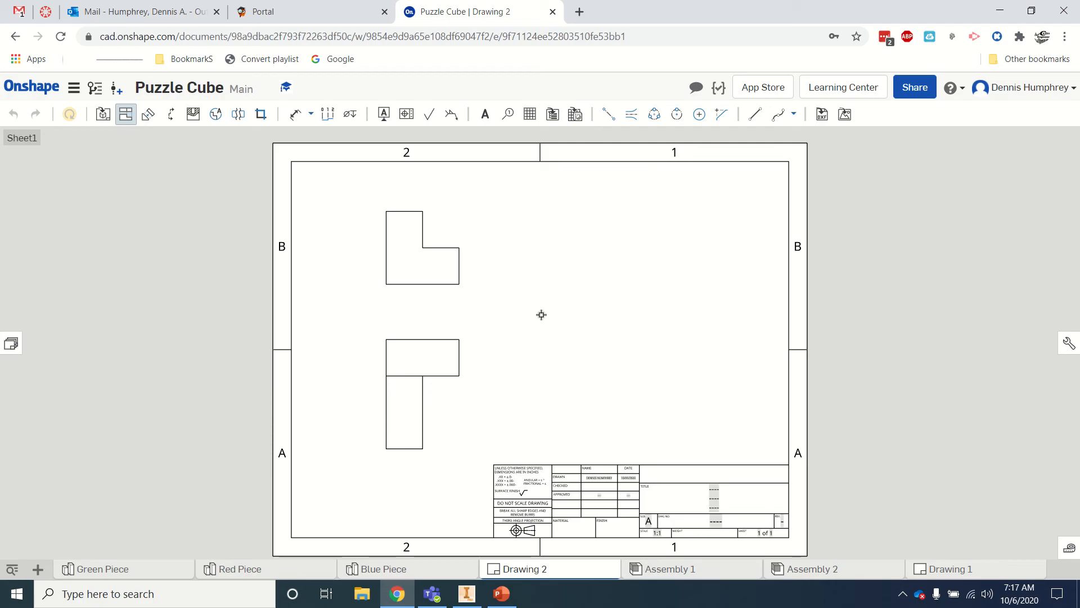
{"action": "left_click", "coordinate": [412, 360]}
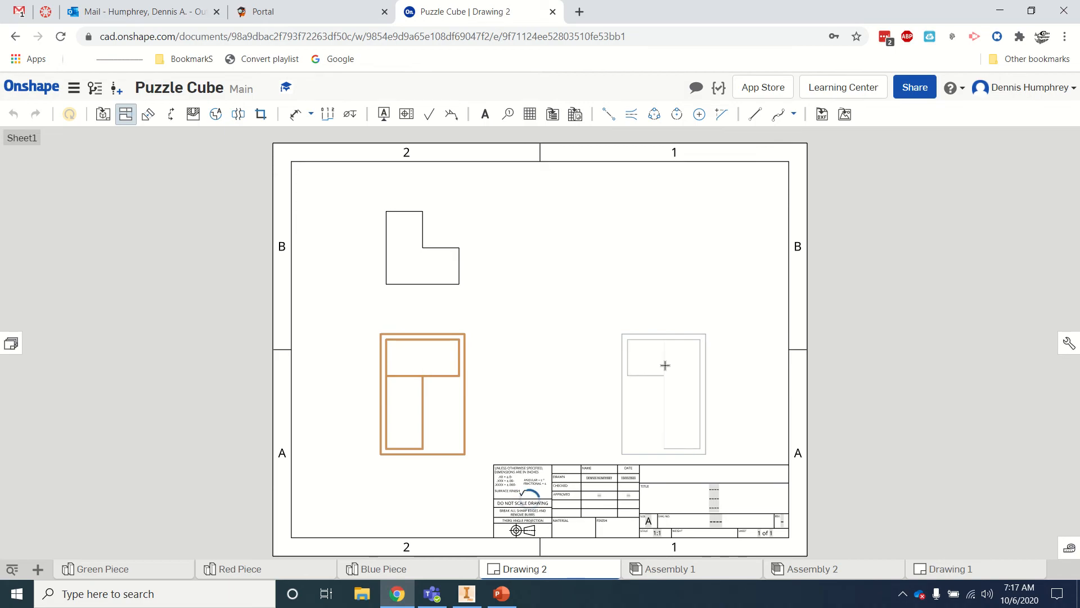
{"action": "left_click", "coordinate": [665, 365]}
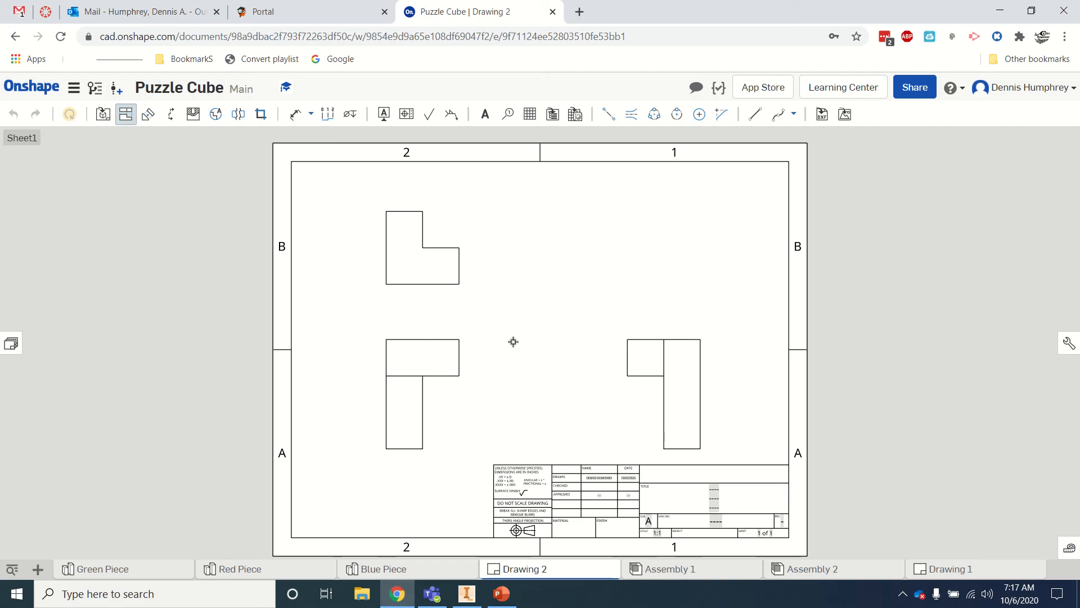
Insert an isometric view of Blue Piece Part 1 above the right-side view and display it shaded
{"action": "left_click", "coordinate": [102, 116]}
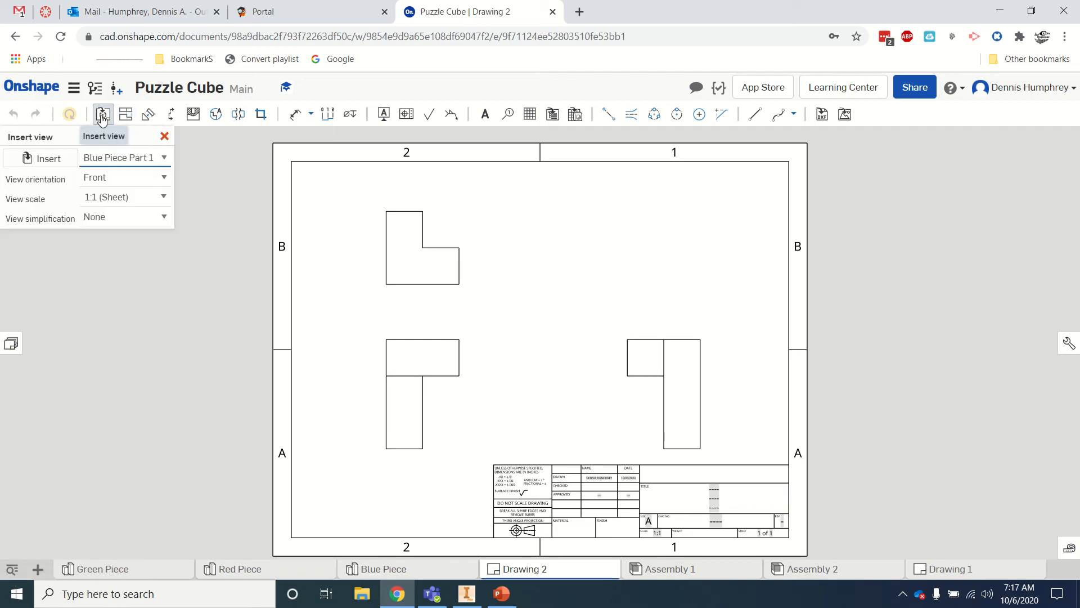
{"action": "left_click", "coordinate": [97, 178]}
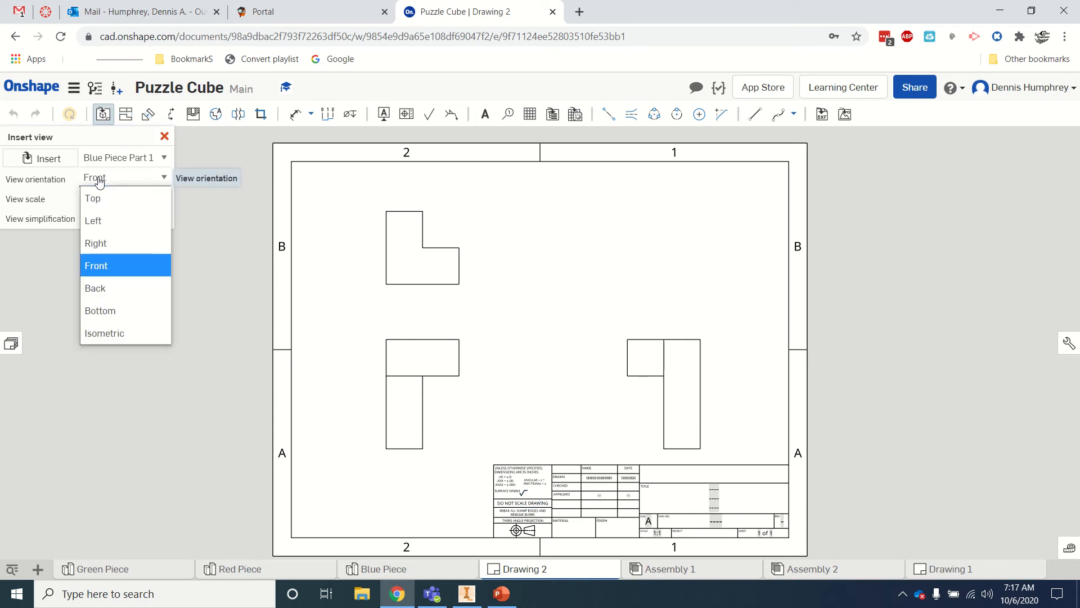
{"action": "left_click", "coordinate": [103, 335]}
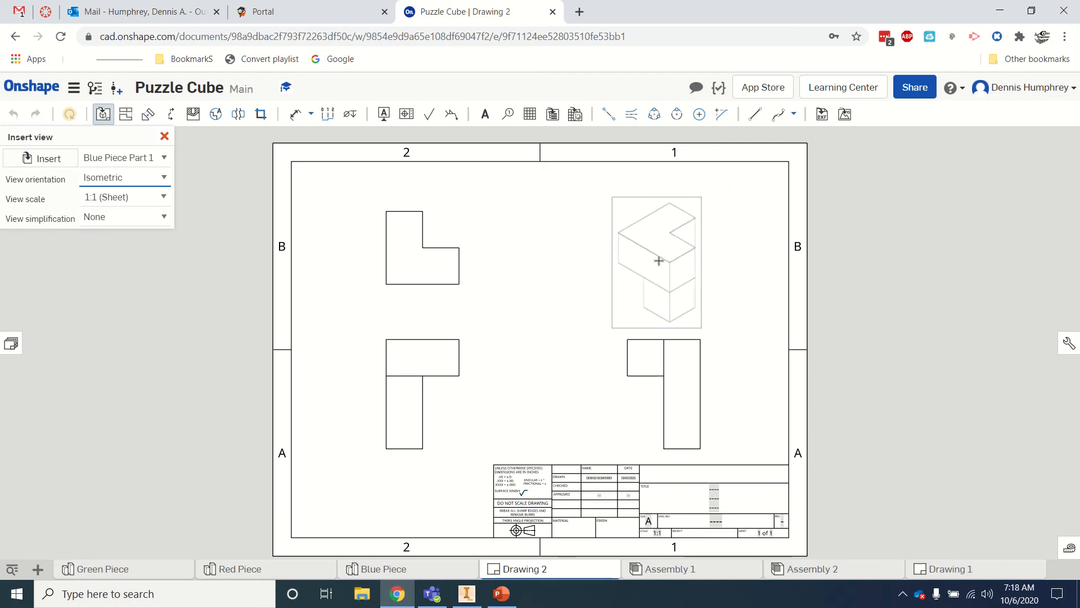
{"action": "left_click", "coordinate": [659, 261]}
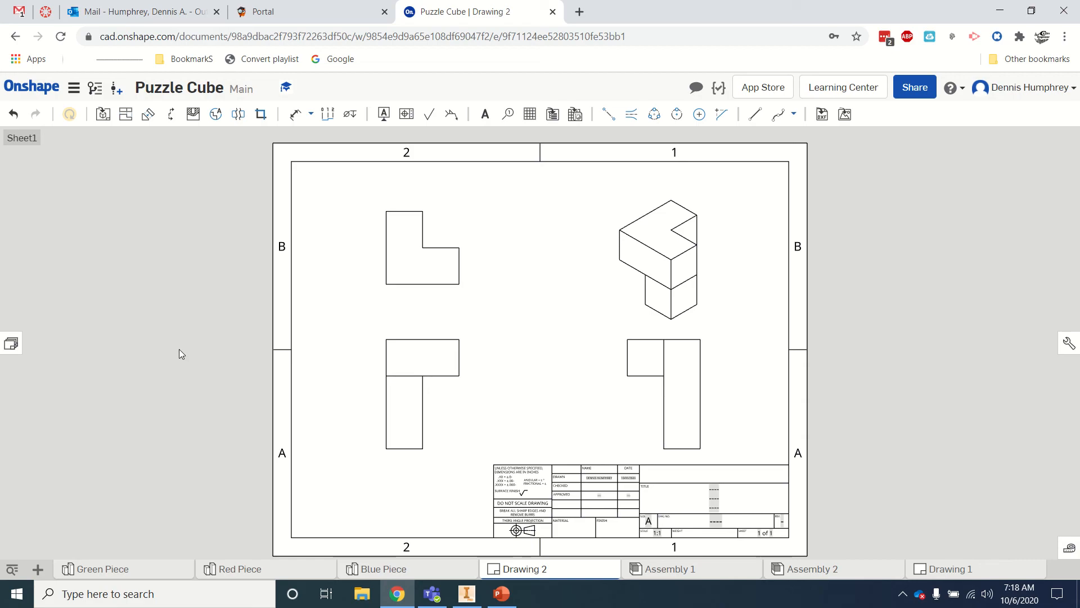
{"action": "right_click", "coordinate": [653, 266]}
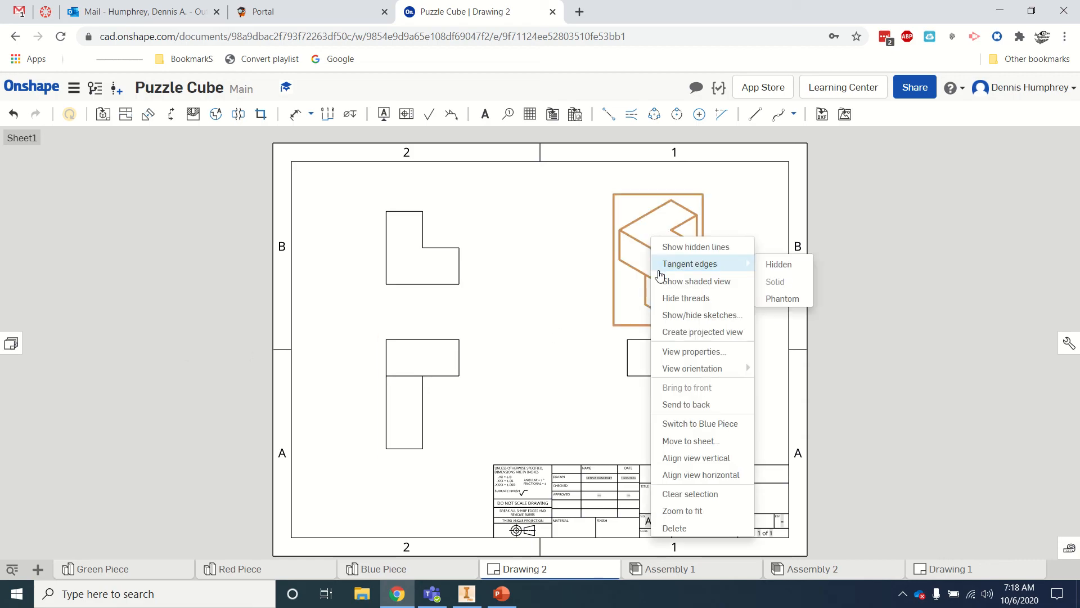
{"action": "left_click", "coordinate": [671, 281]}
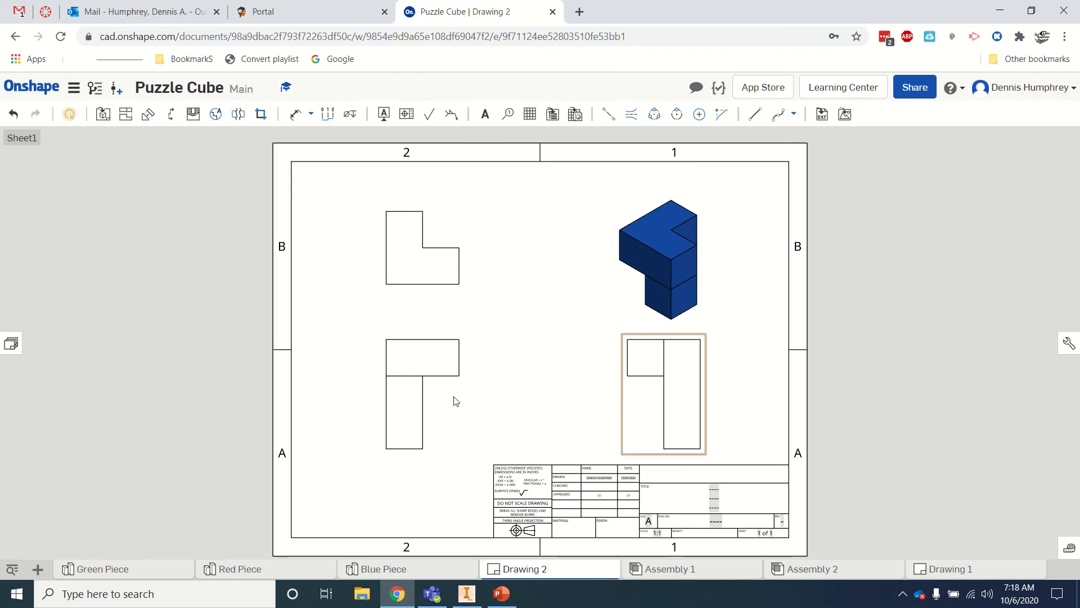
Show hidden lines in the front, right-side and top views
{"action": "right_click", "coordinate": [416, 361]}
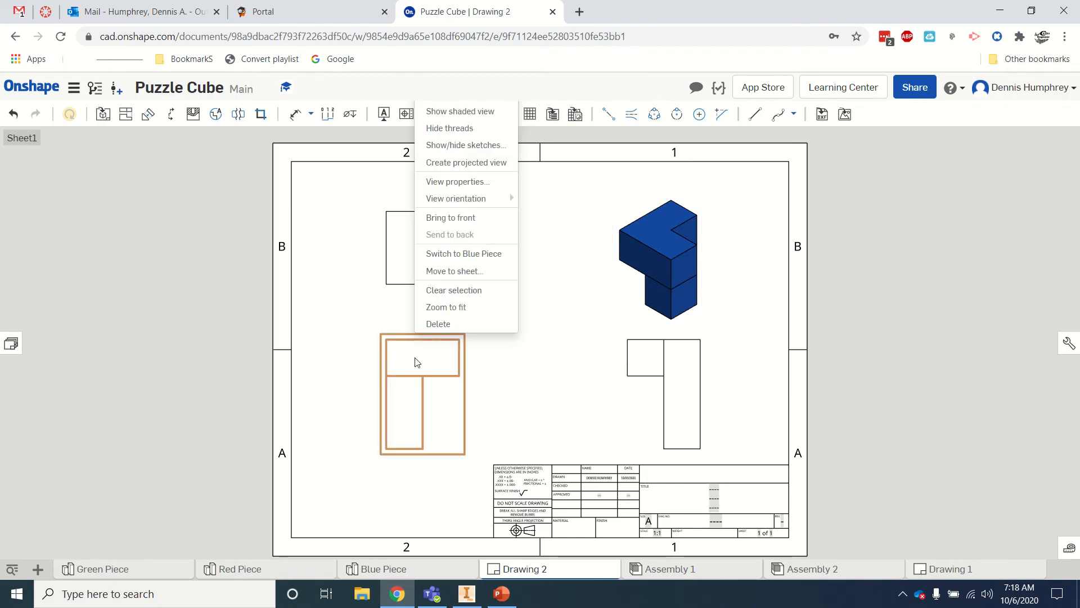
{"action": "mouse_move", "coordinate": [424, 206]}
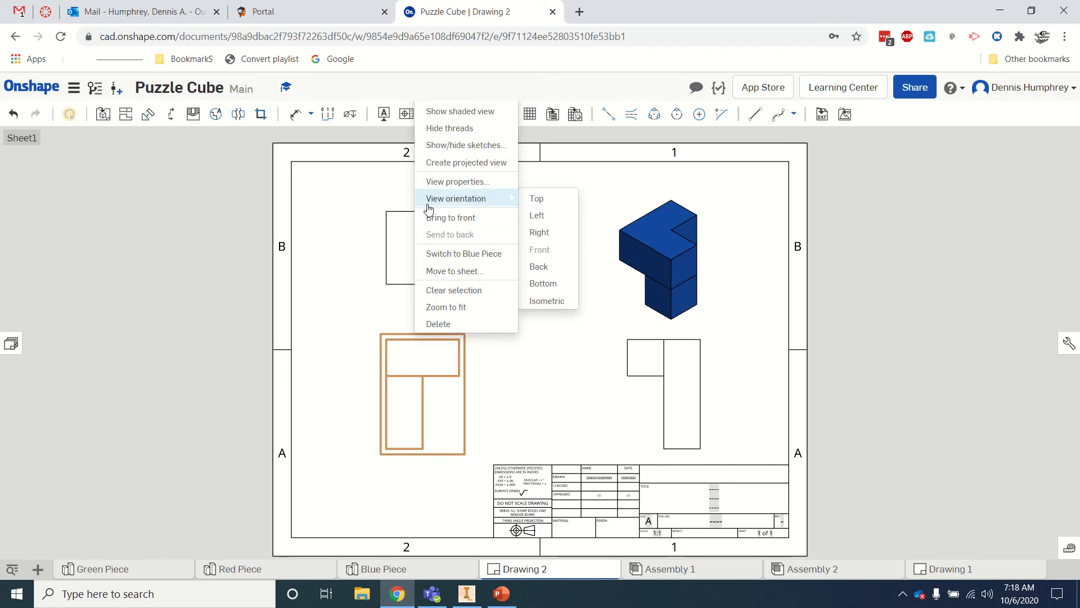
{"action": "right_click", "coordinate": [676, 372]}
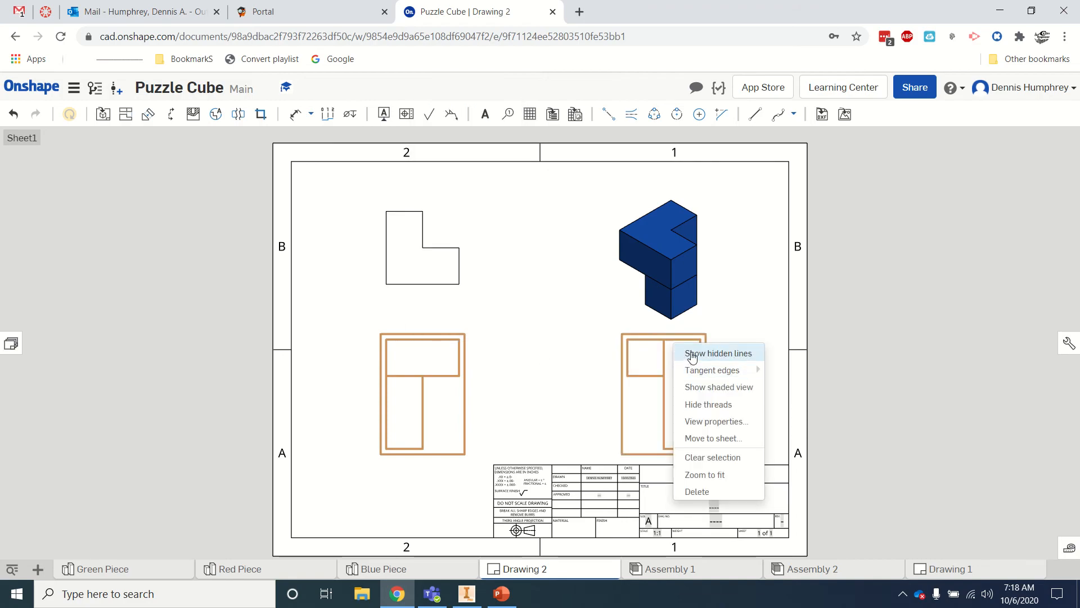
{"action": "left_click", "coordinate": [692, 354]}
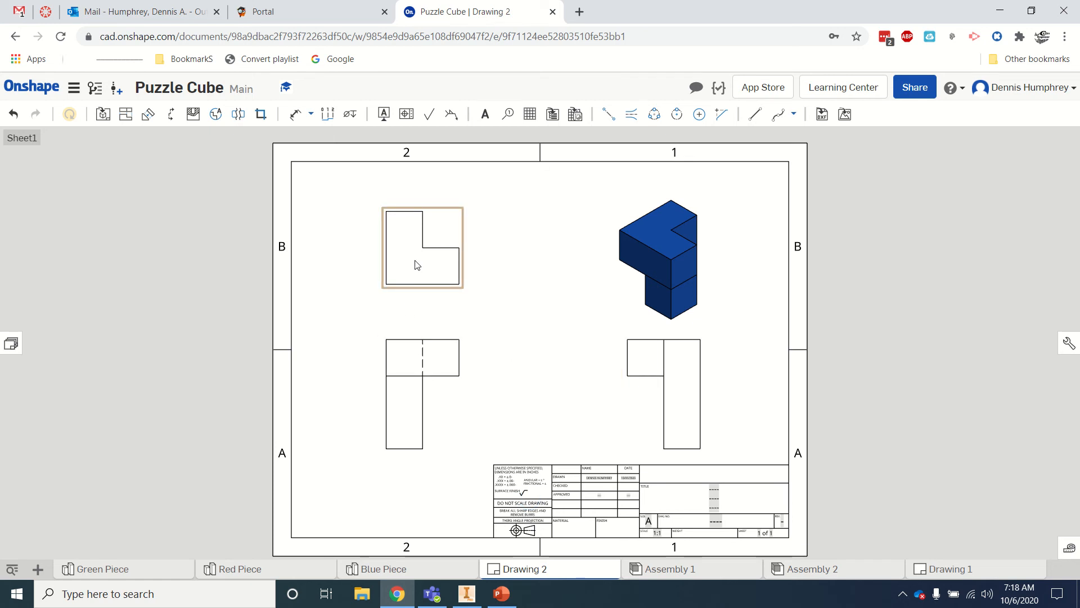
{"action": "right_click", "coordinate": [422, 235]}
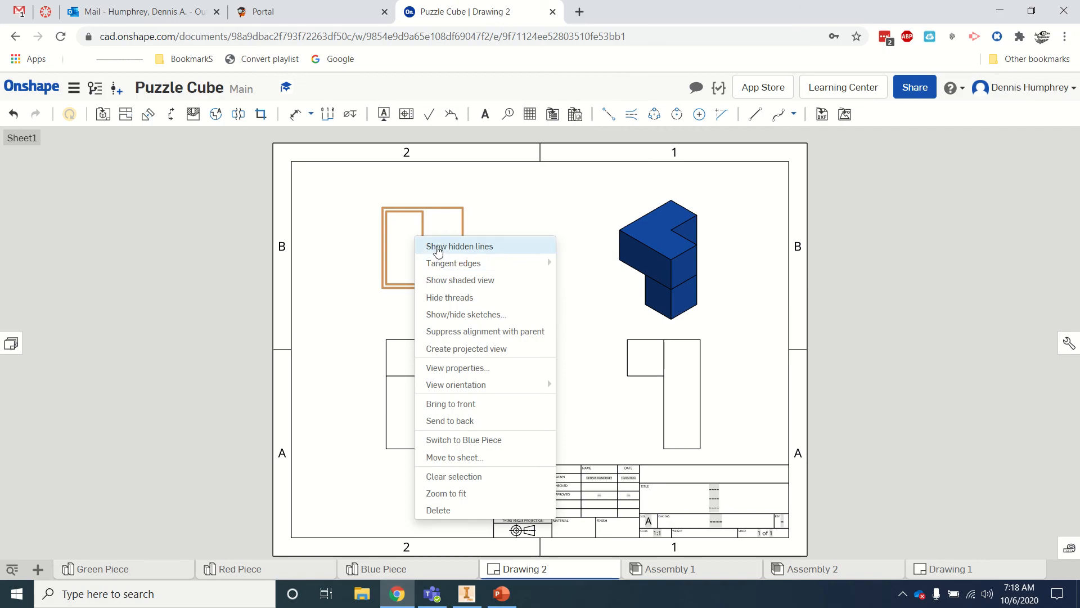
{"action": "left_click", "coordinate": [434, 244]}
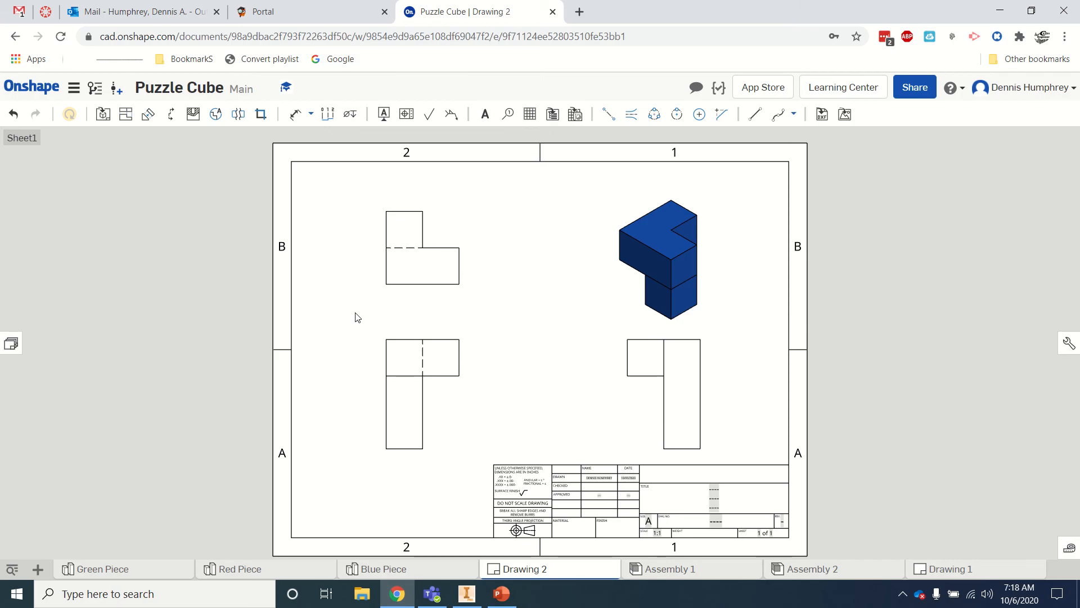
Dimension the upper block's height and the overall height of the front view, placing both beside its right edge
{"action": "left_click", "coordinate": [295, 118]}
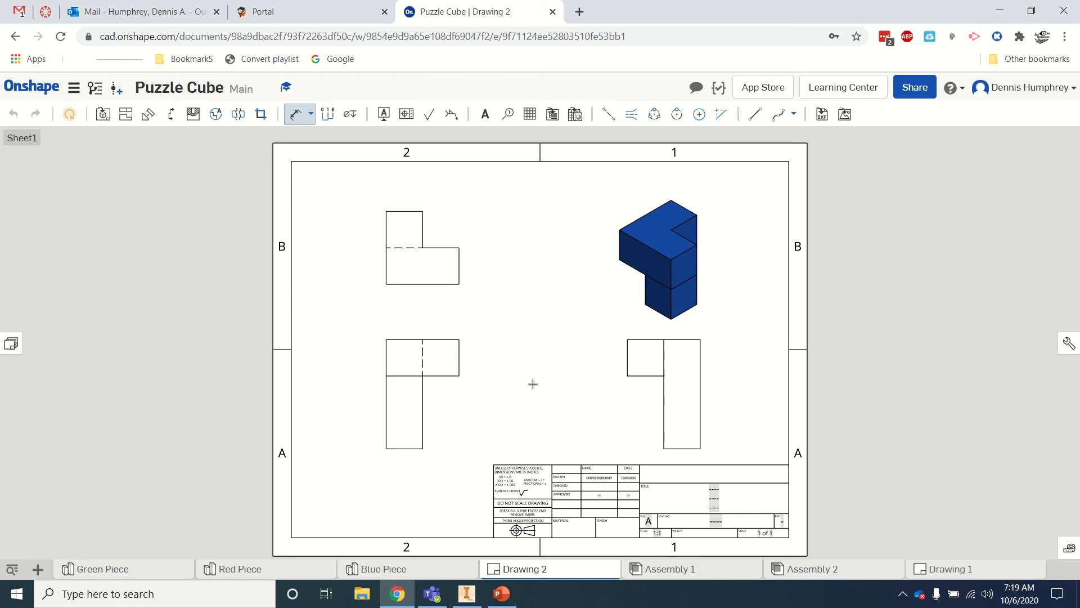
{"action": "left_click", "coordinate": [474, 362]}
{"action": "left_click", "coordinate": [481, 358]}
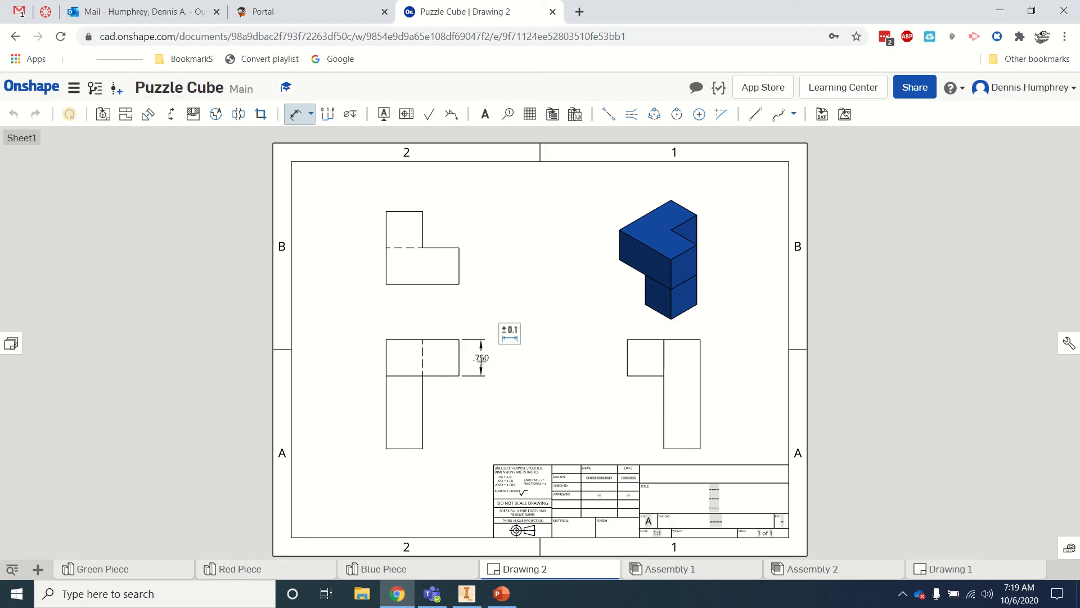
{"action": "left_click", "coordinate": [440, 341]}
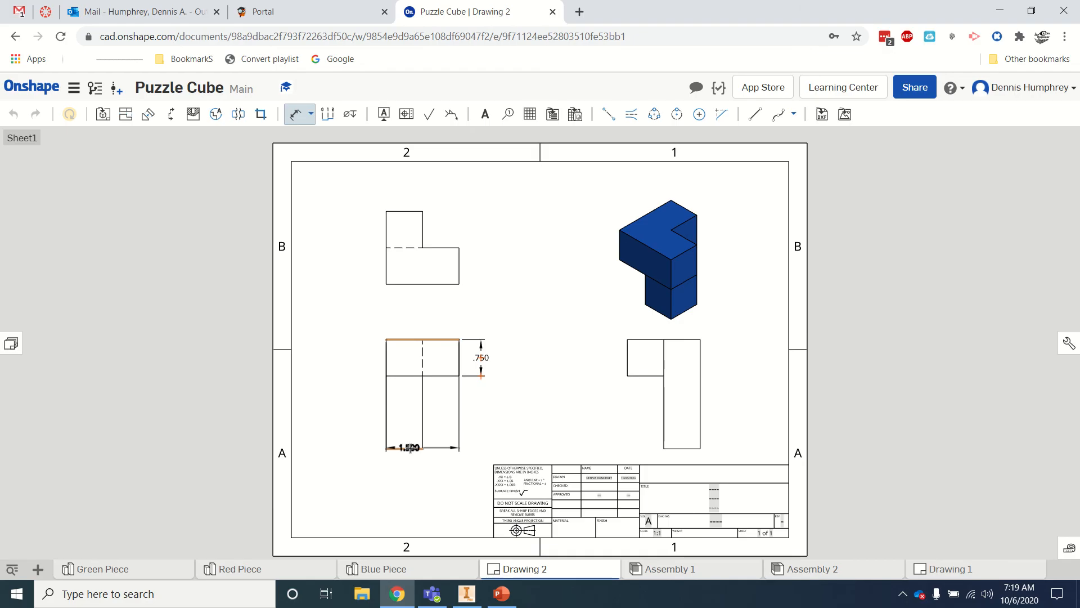
{"action": "left_click", "coordinate": [412, 449]}
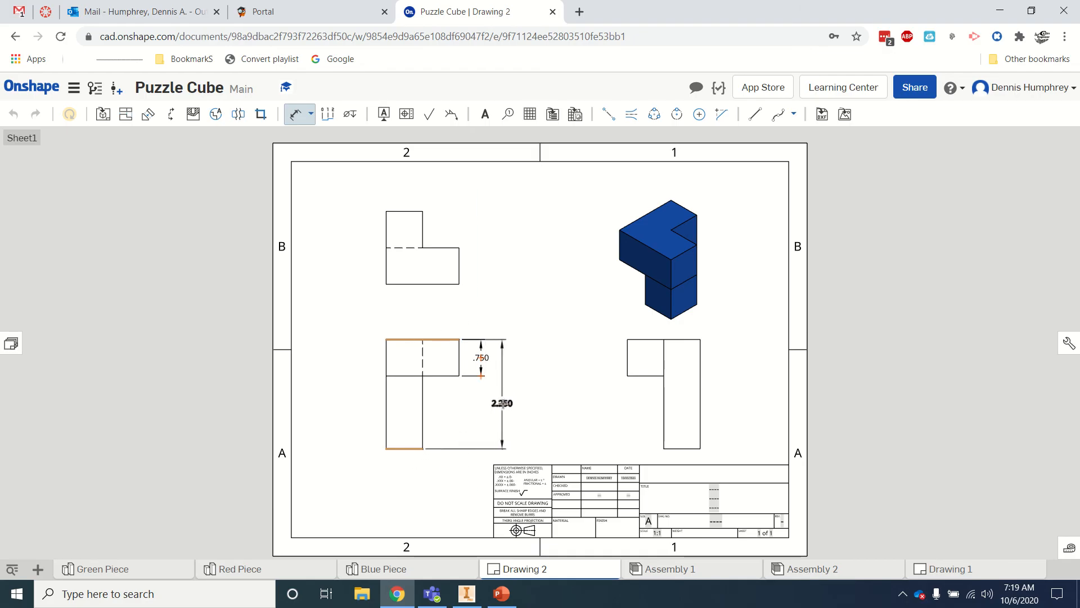
{"action": "left_click", "coordinate": [502, 398]}
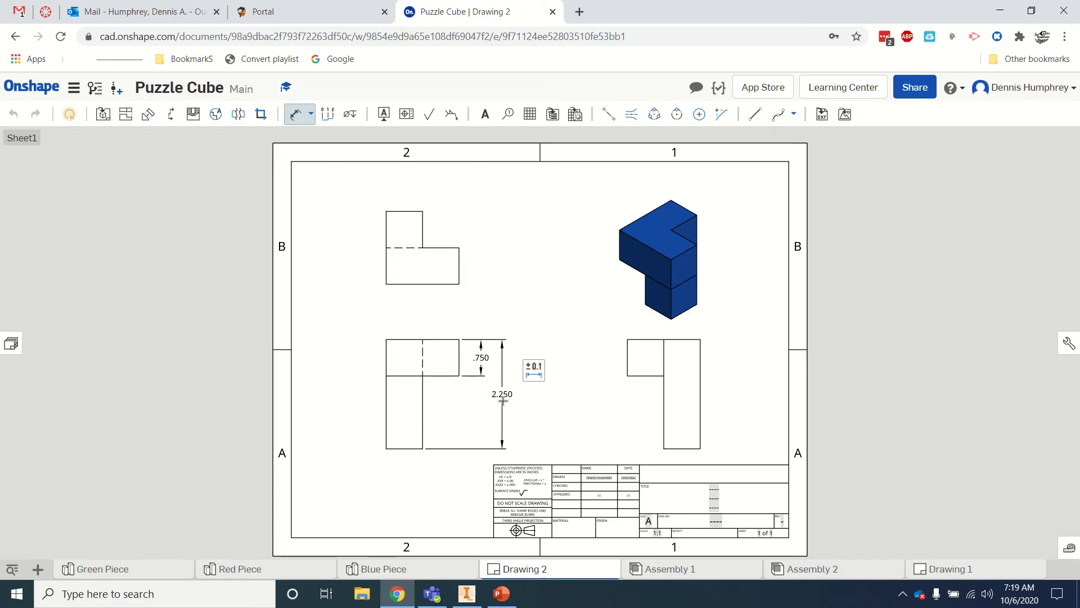
Dimension the top view's lower arm depth and overall depth to its right, and its overall width below it
{"action": "left_click", "coordinate": [460, 269]}
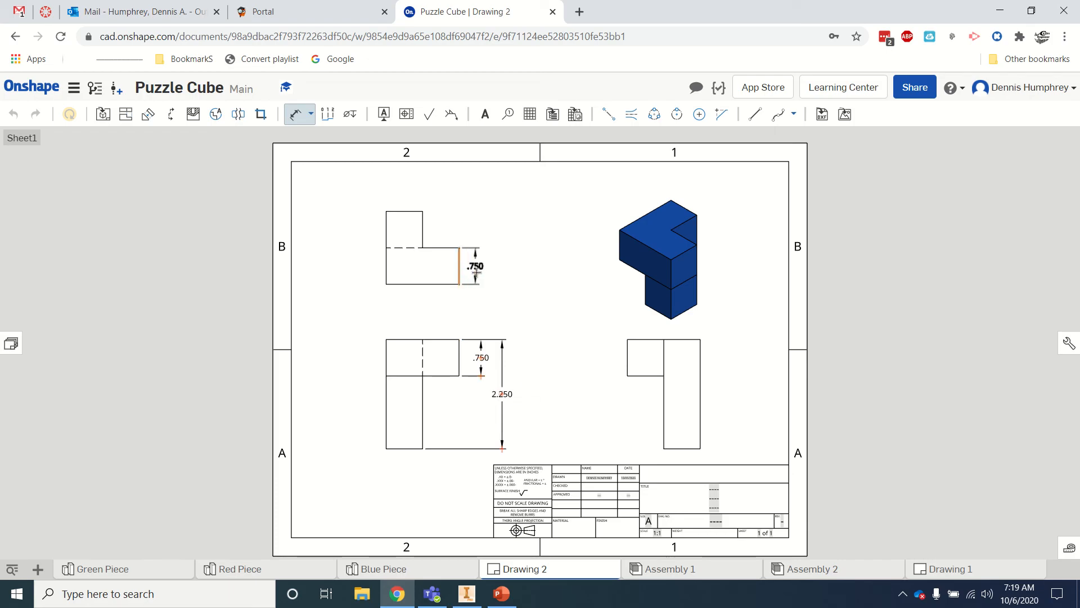
{"action": "left_click", "coordinate": [481, 268]}
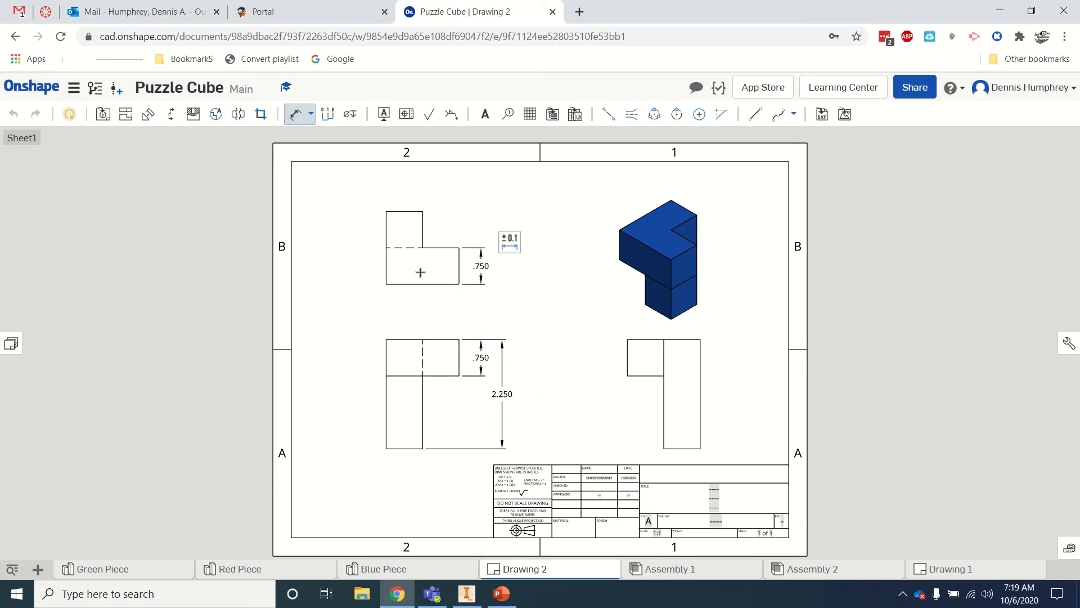
{"action": "left_click", "coordinate": [404, 212]}
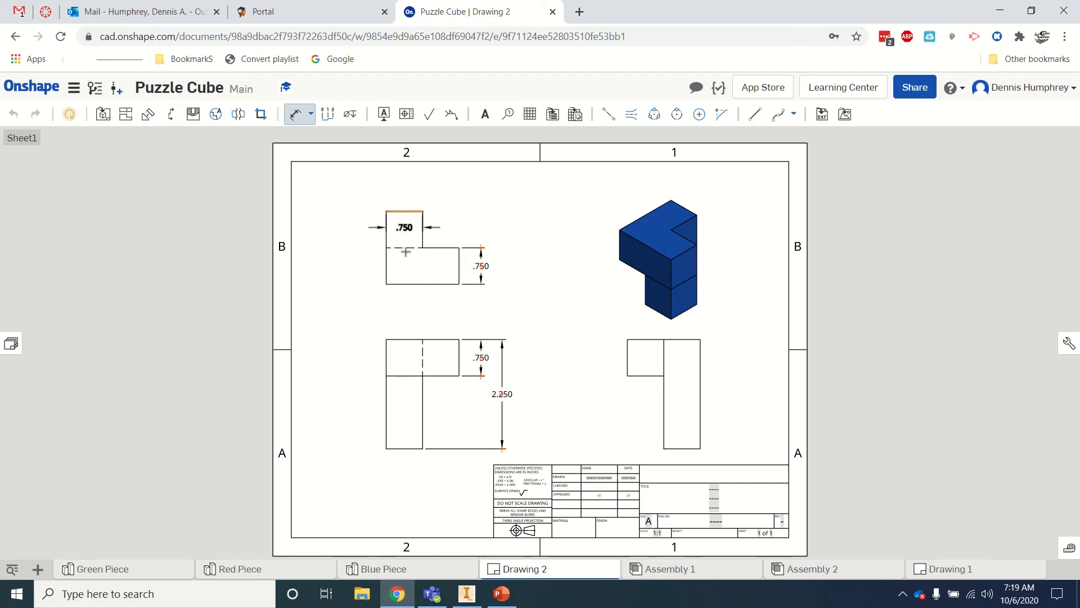
{"action": "left_click", "coordinate": [412, 284]}
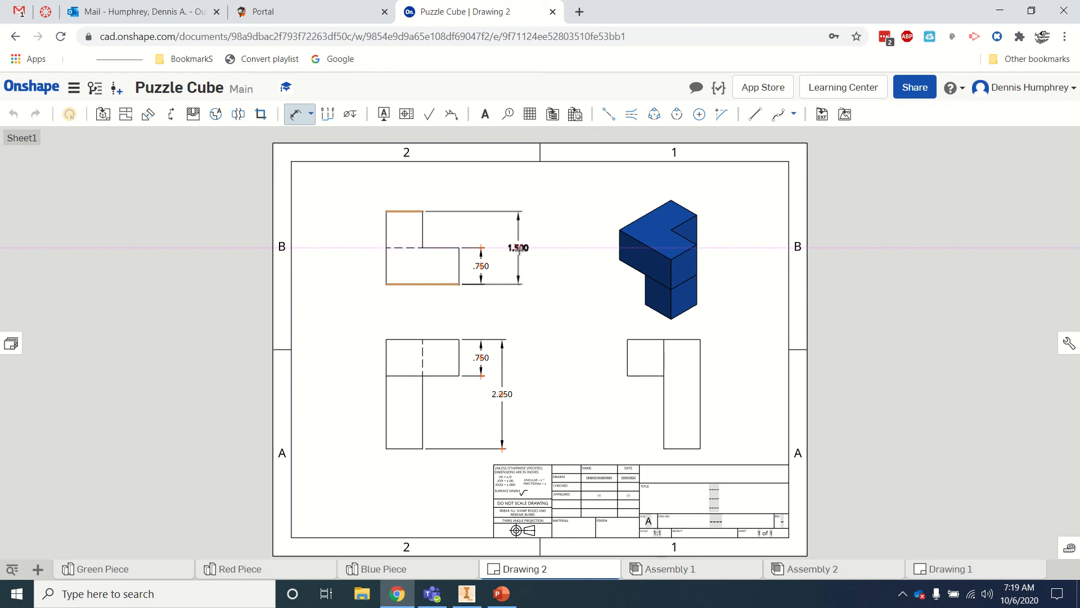
{"action": "left_click", "coordinate": [519, 248]}
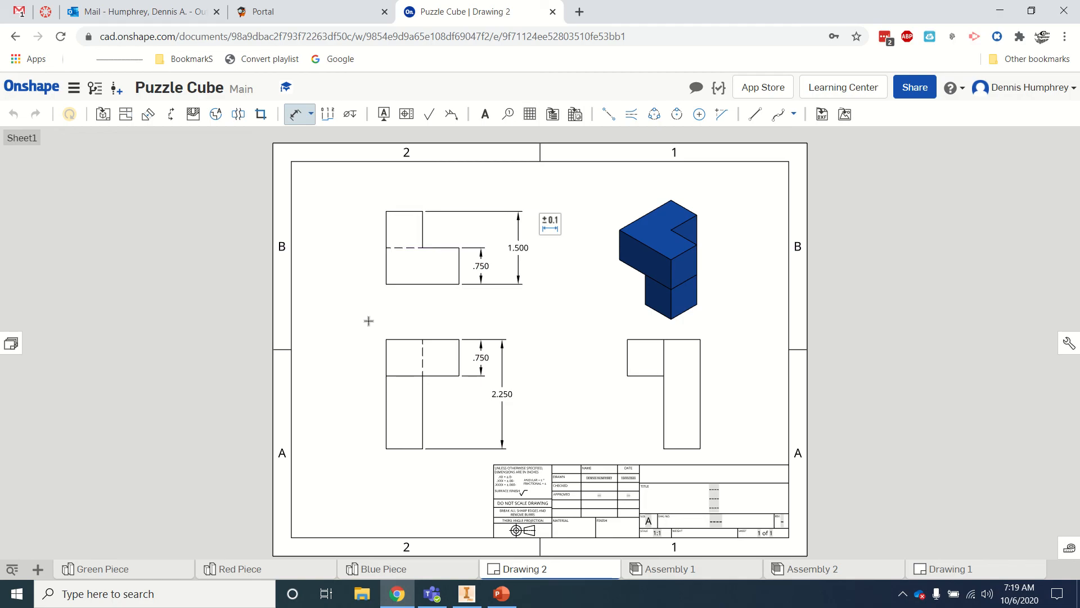
{"action": "left_click", "coordinate": [417, 285]}
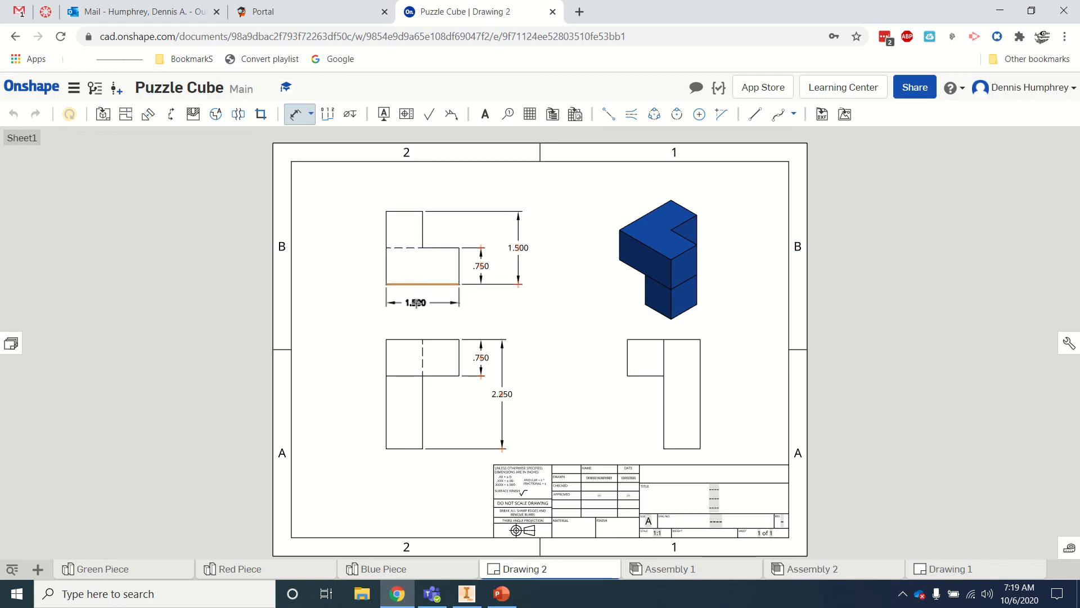
{"action": "left_click", "coordinate": [416, 303]}
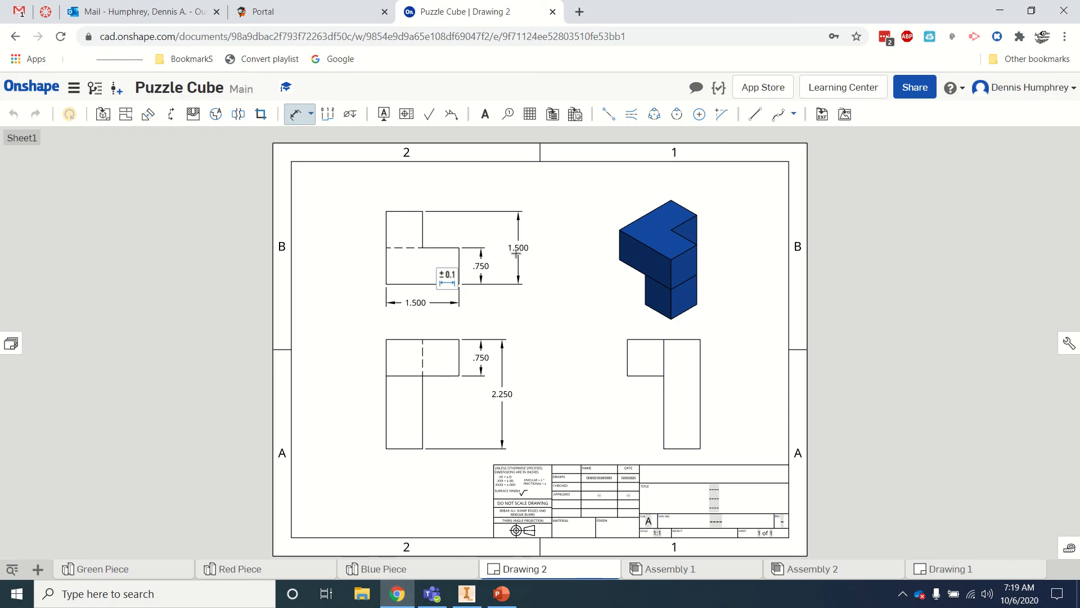
{"action": "double_click", "coordinate": [419, 302]}
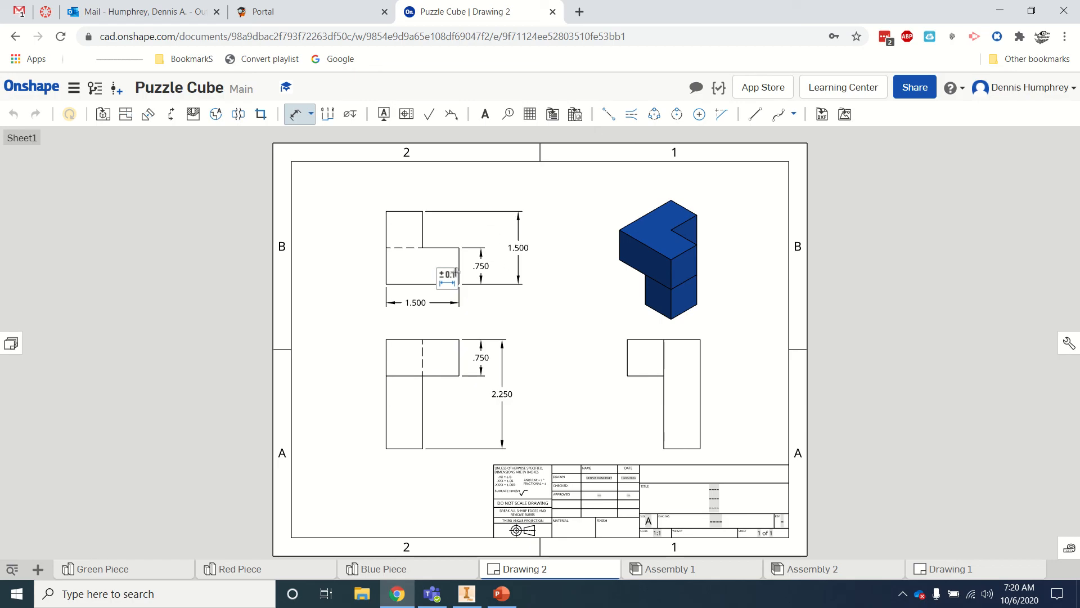
Finish dimensioning and enter the drafter's name in the lower line of the title block's title field
{"action": "double_click", "coordinate": [415, 302]}
{"action": "key", "text": "Escape"}
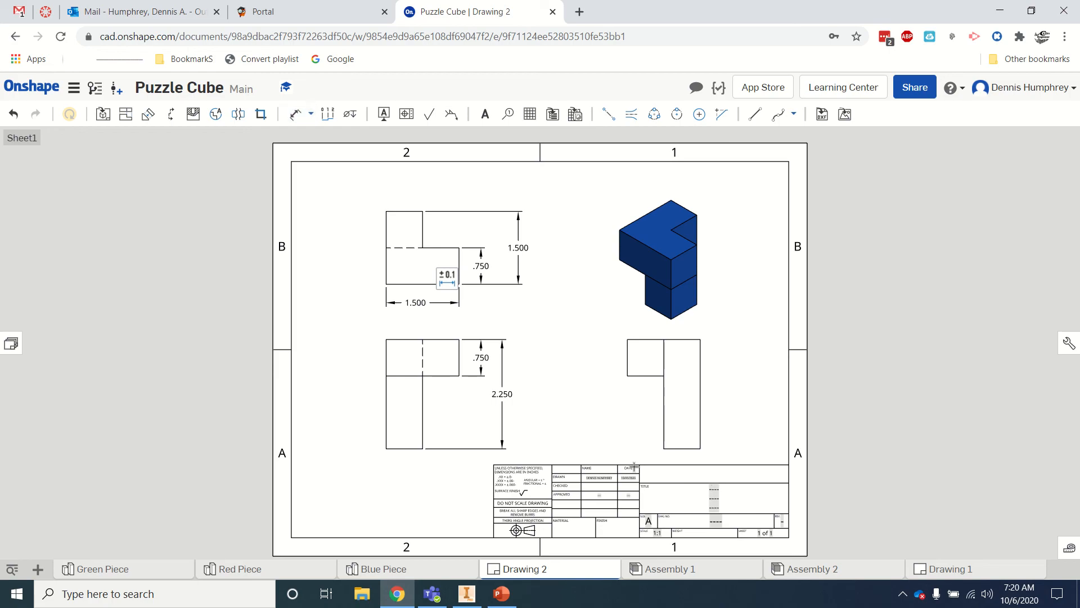
{"action": "left_click", "coordinate": [697, 495]}
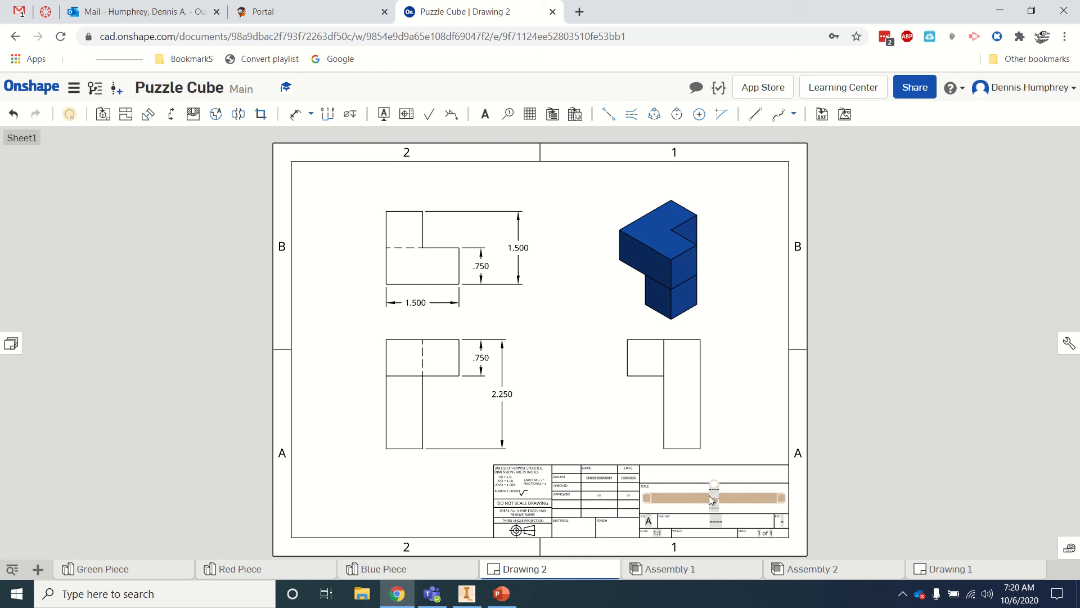
{"action": "left_click", "coordinate": [708, 495]}
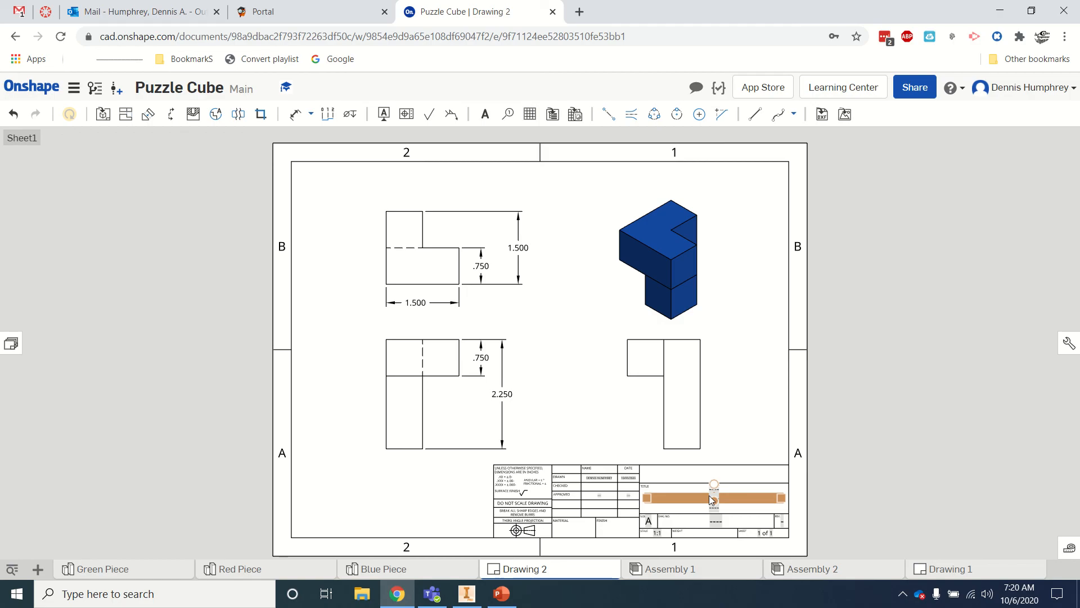
{"action": "double_click", "coordinate": [710, 496]}
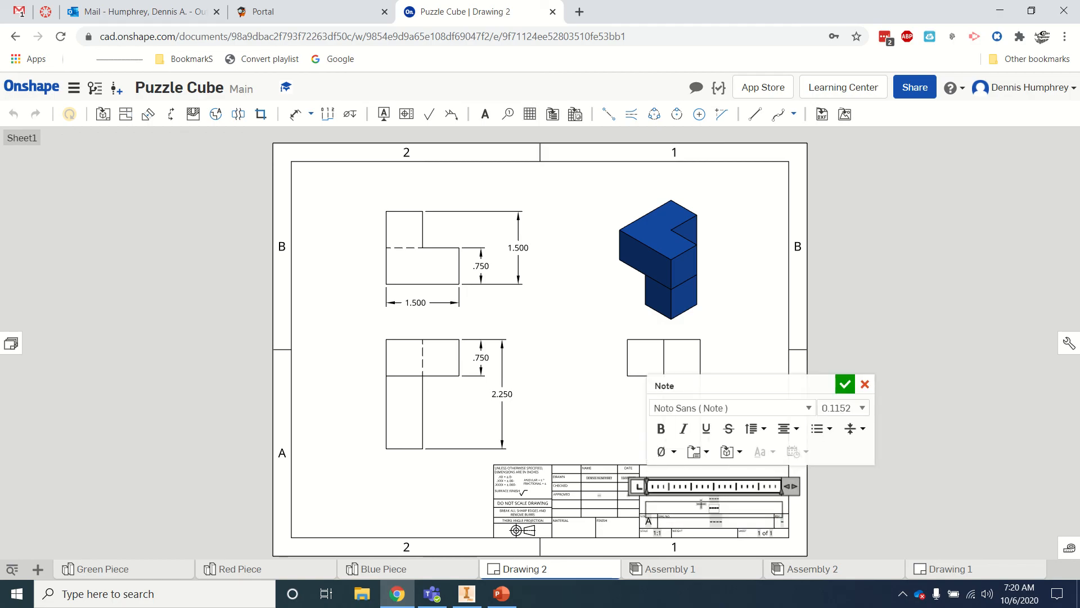
{"action": "type", "text": "Mr. Humphrey"}
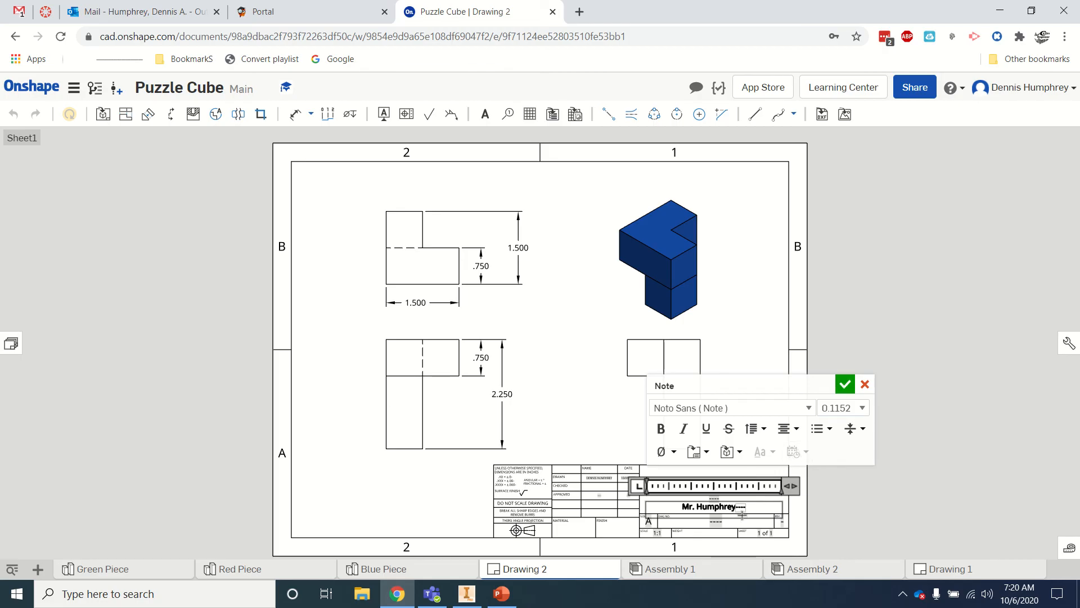
{"action": "left_click", "coordinate": [844, 386]}
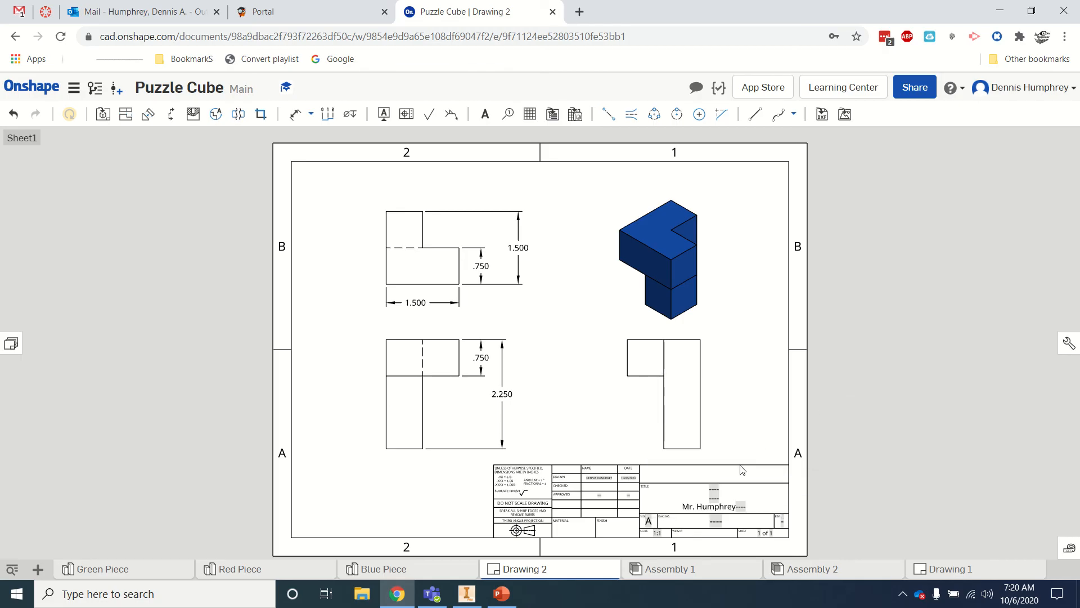
Enter "Blue Piece" in the title block's drawing number field, beside the sheet size A
{"action": "double_click", "coordinate": [713, 520]}
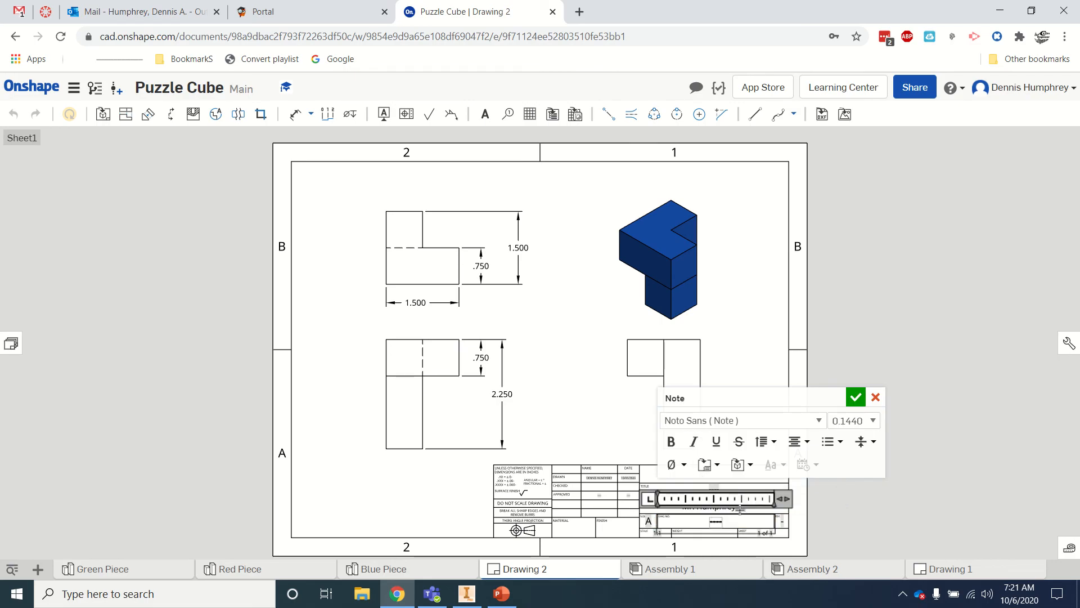
{"action": "type", "text": "Blu"}
{"action": "type", "text": "e Piec"}
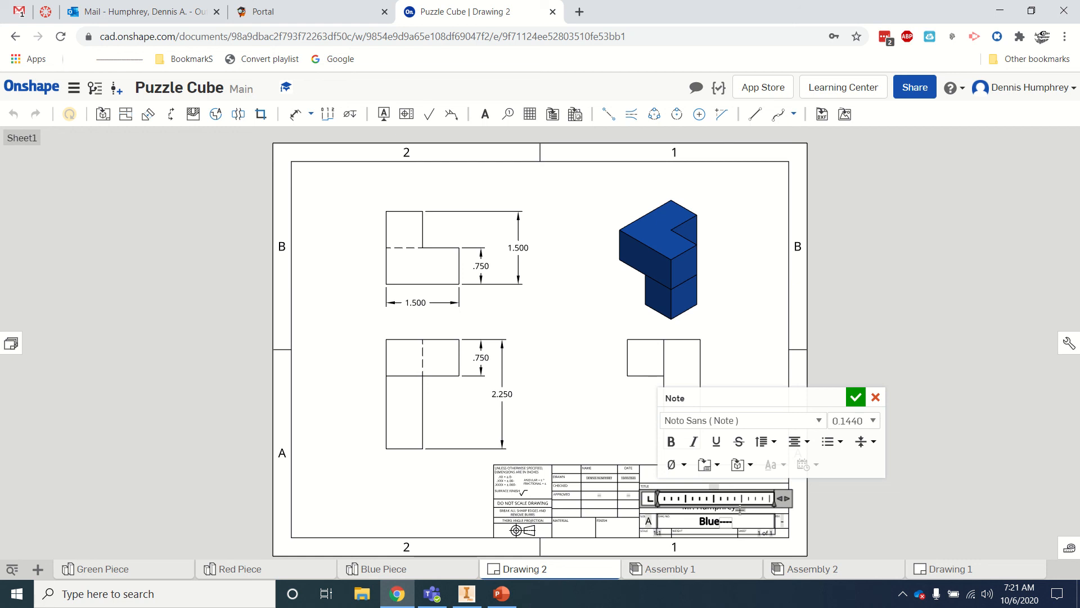
{"action": "type", "text": "e"}
{"action": "left_click", "coordinate": [856, 398]}
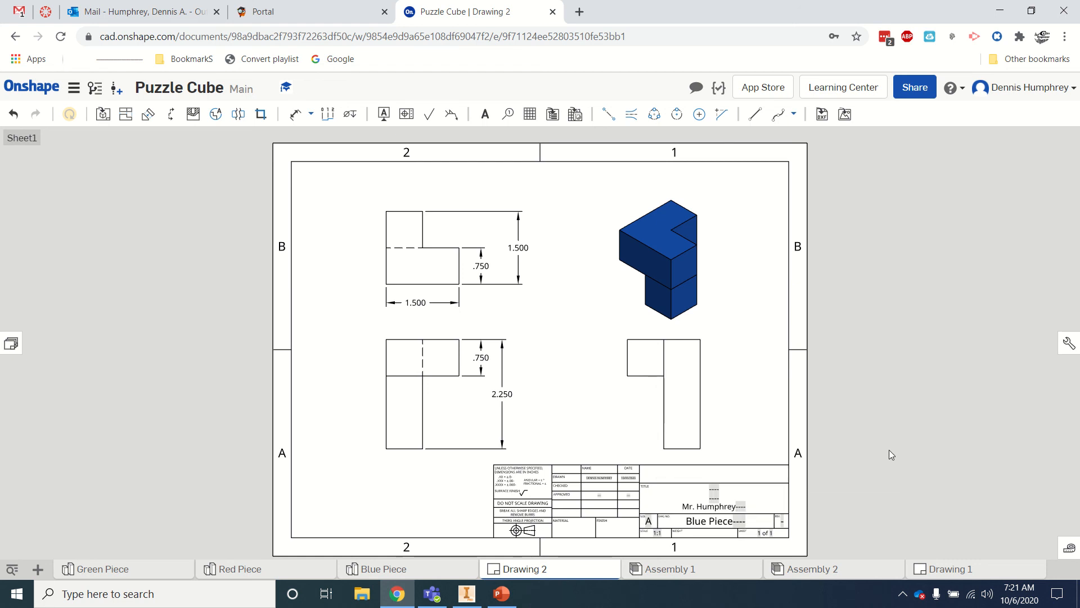